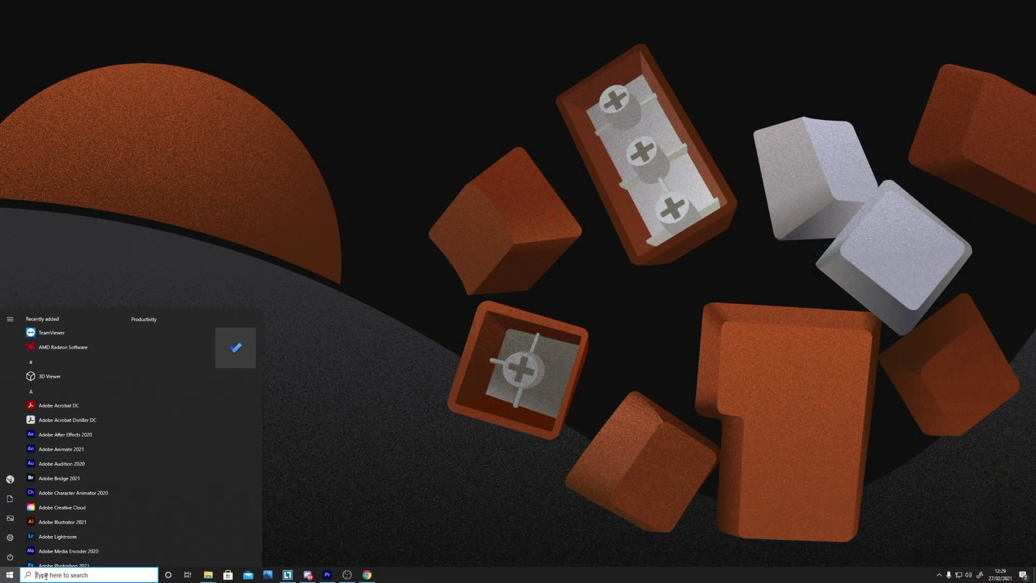
Open Add or remove programs, filter the installed apps by "amd", and select AMD Software
text(add)
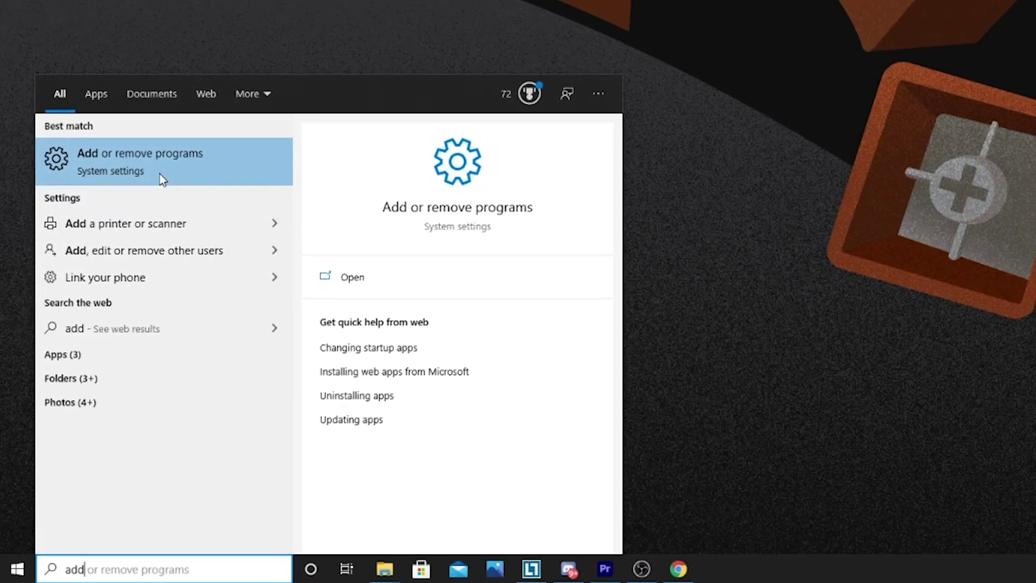
click(160, 174)
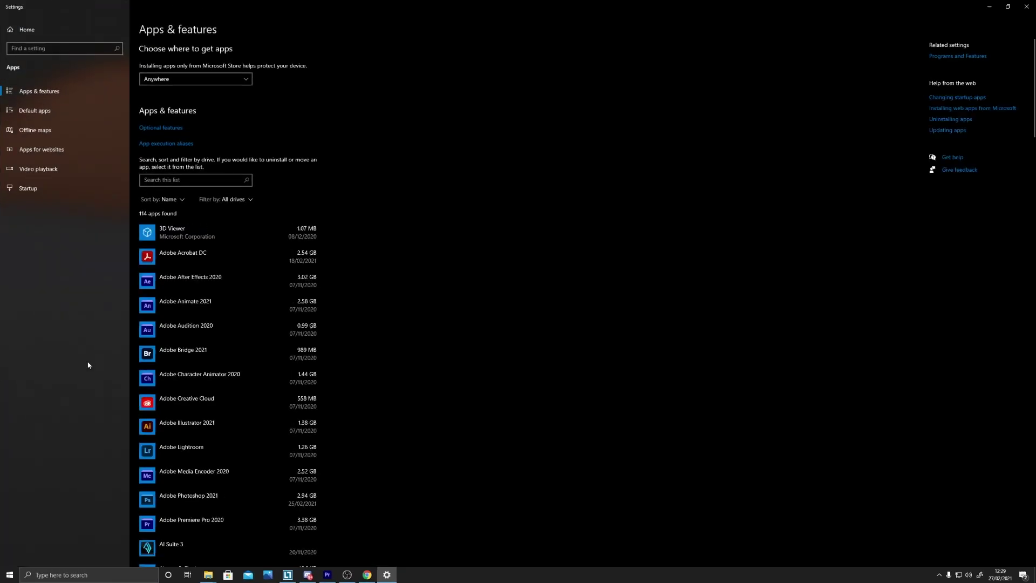
click(183, 180)
text(amd)
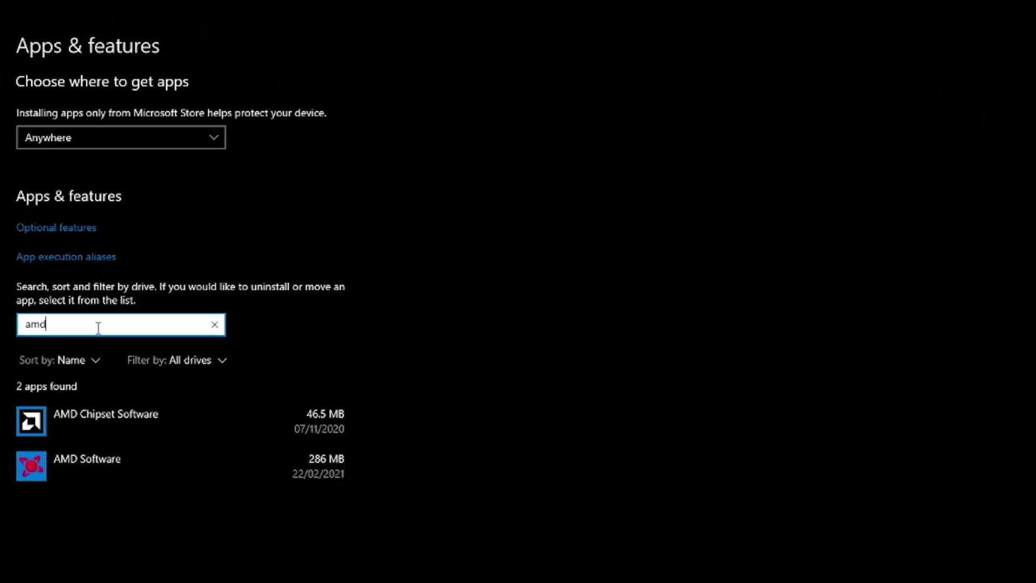
click(193, 472)
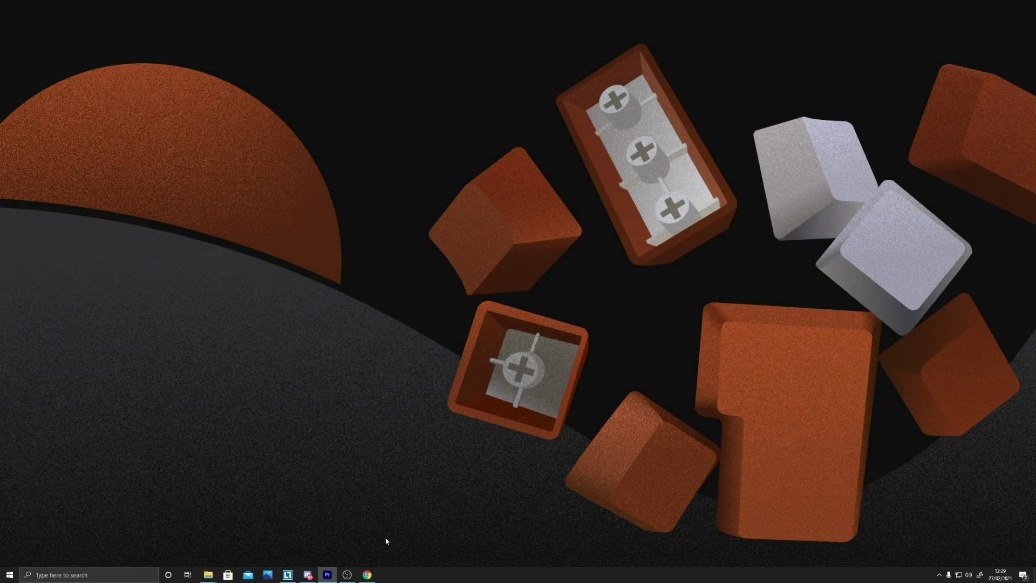
Switch to Chrome, download Display Driver Uninstaller 18.0.3.6 from its Guru3D page, and close the WinRAR pop-up
click(367, 575)
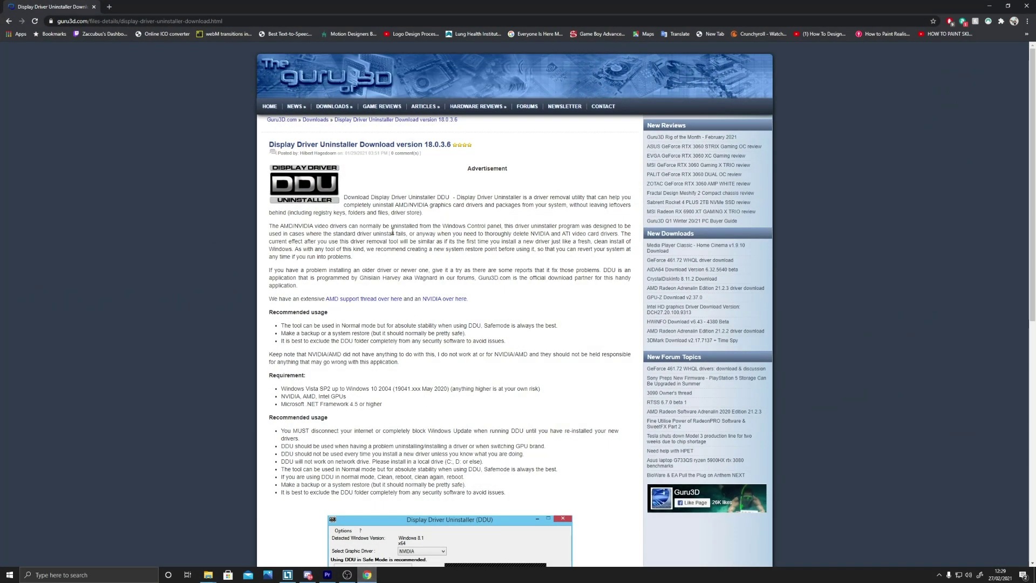
scroll(392, 232, down, 7)
scroll(395, 228, down, 1)
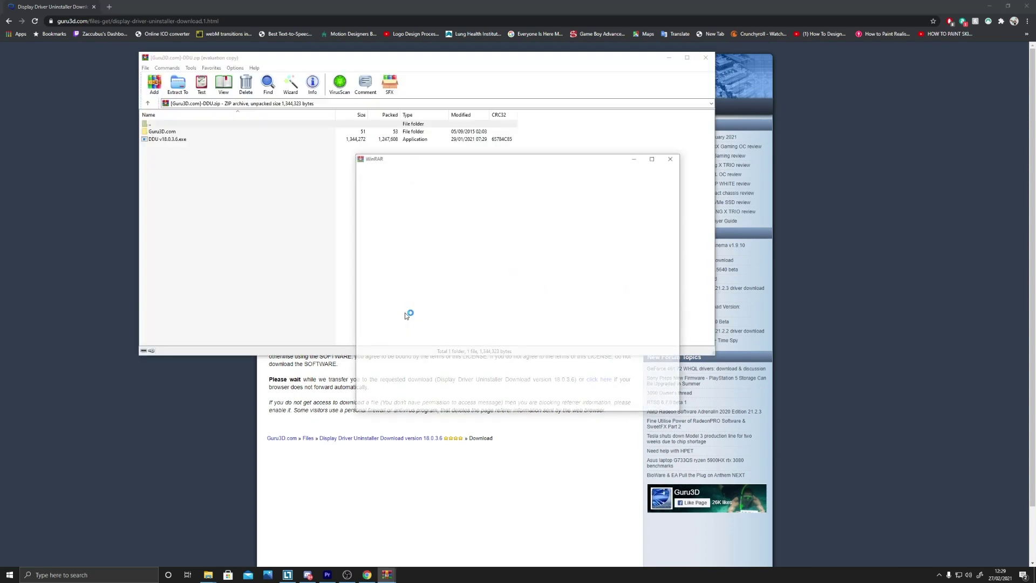
click(672, 158)
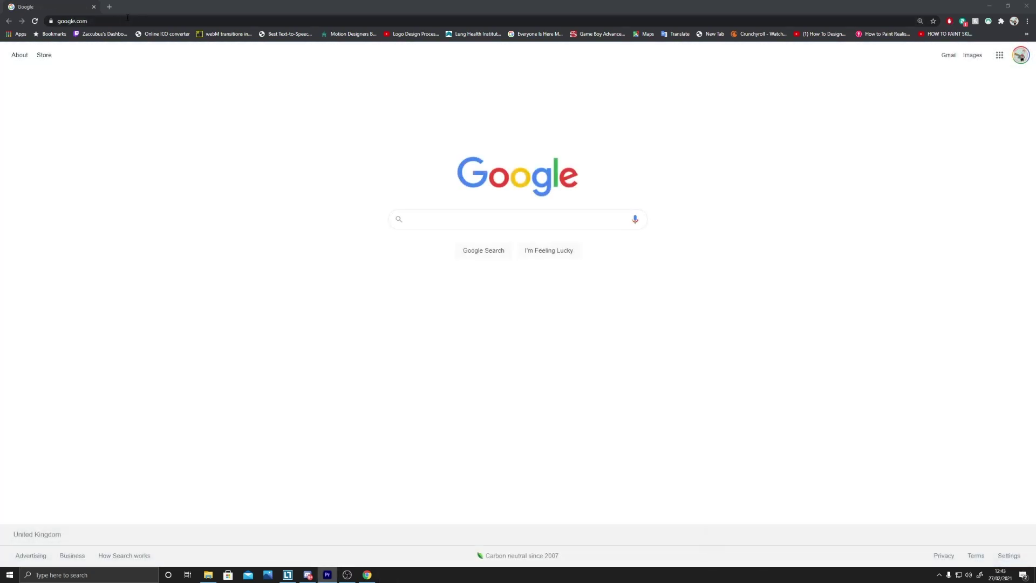
Go to amd.com/en and open the Drivers & Support page
click(163, 19)
text(amd.com/en)
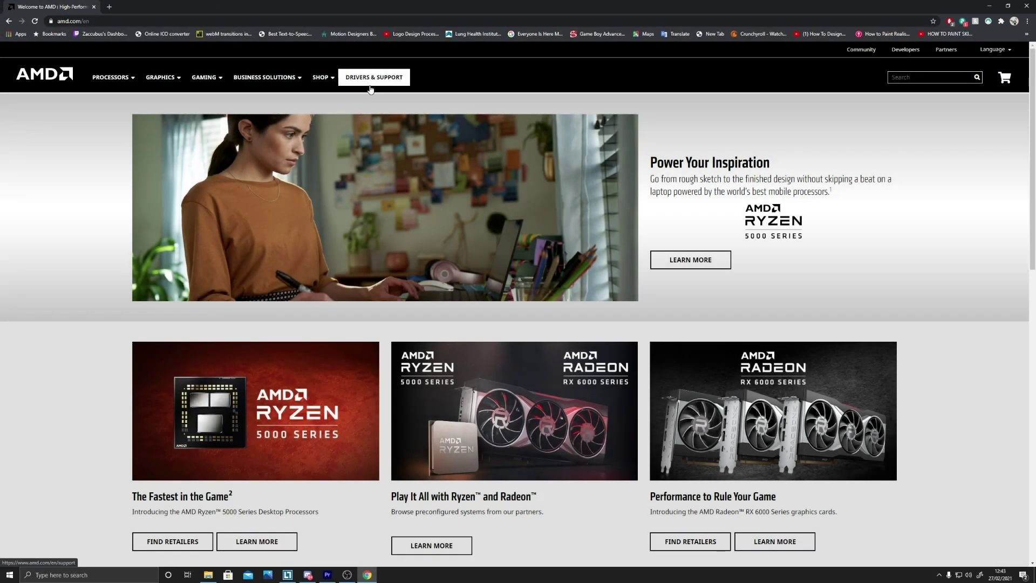
click(370, 86)
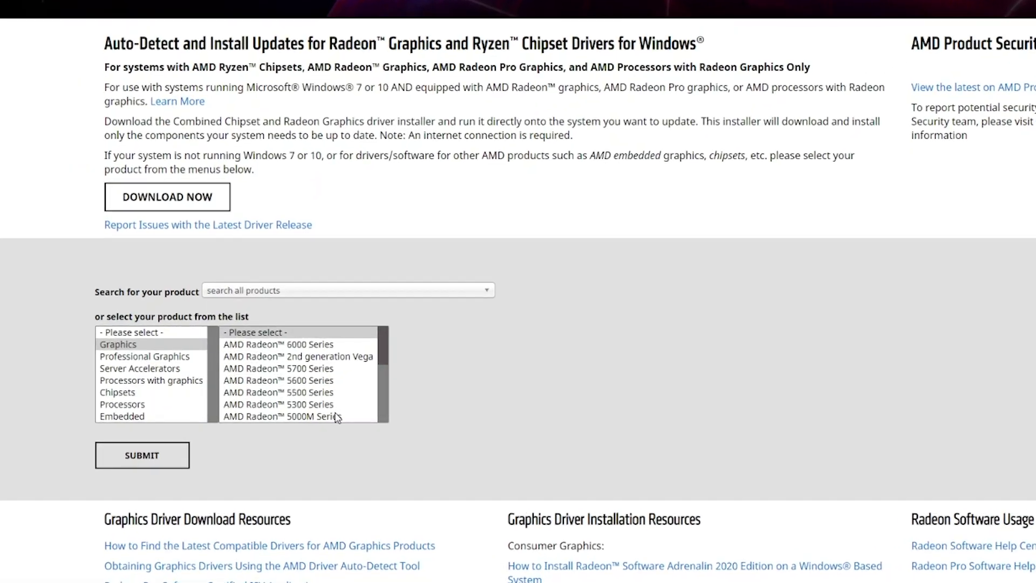
Find the AMD Radeon RX 6800 XT drivers and download Radeon Software Adrenalin 2020 Edition 21.2.3 Optional for Windows 10 64-bit
click(283, 335)
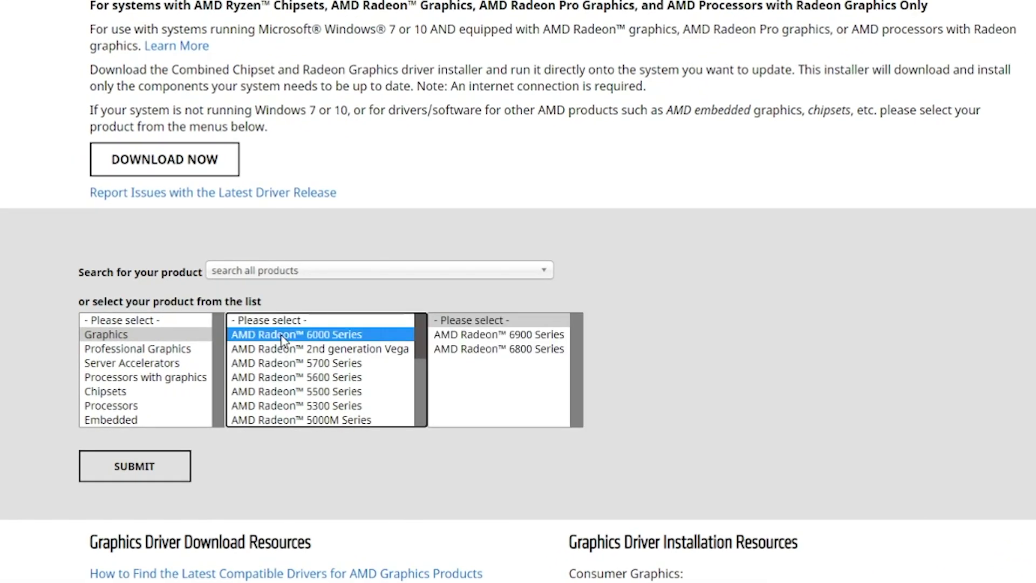
click(510, 349)
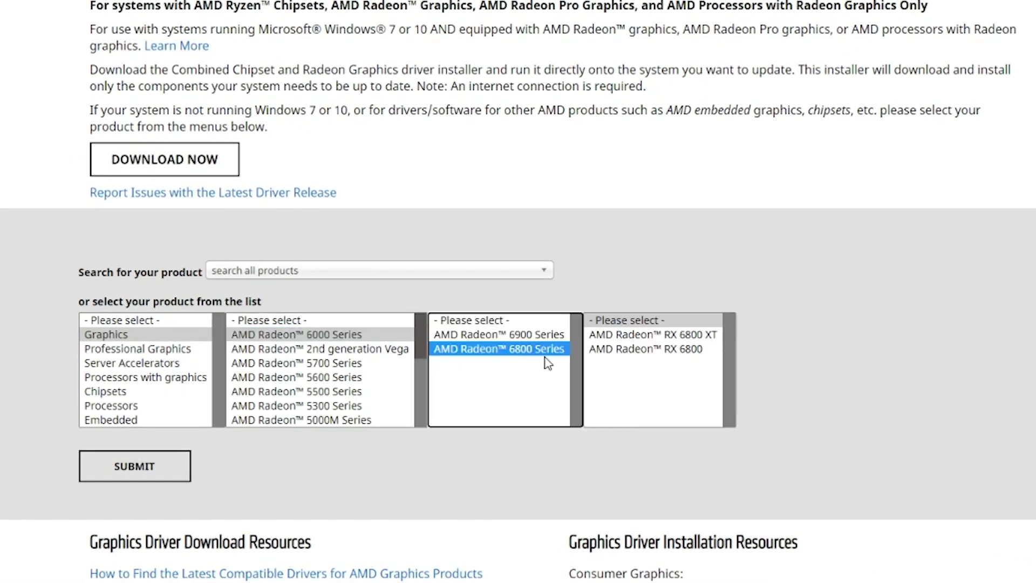
click(665, 335)
click(134, 465)
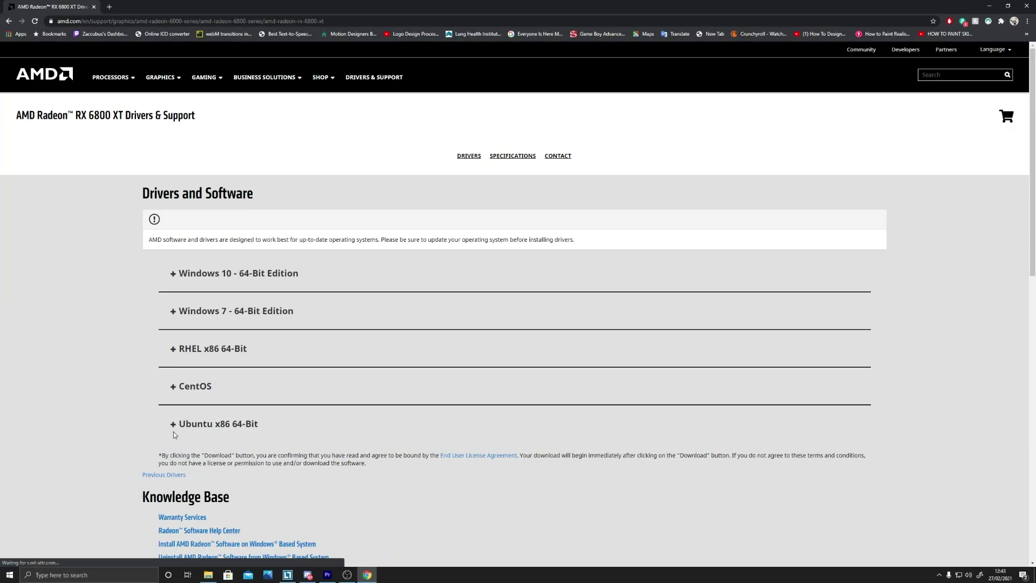
click(241, 272)
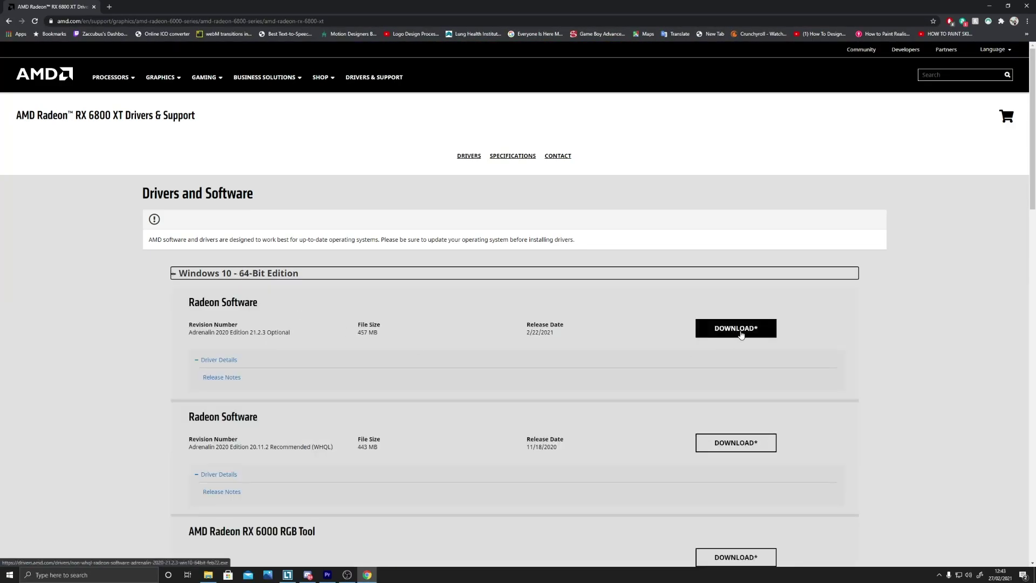
click(734, 329)
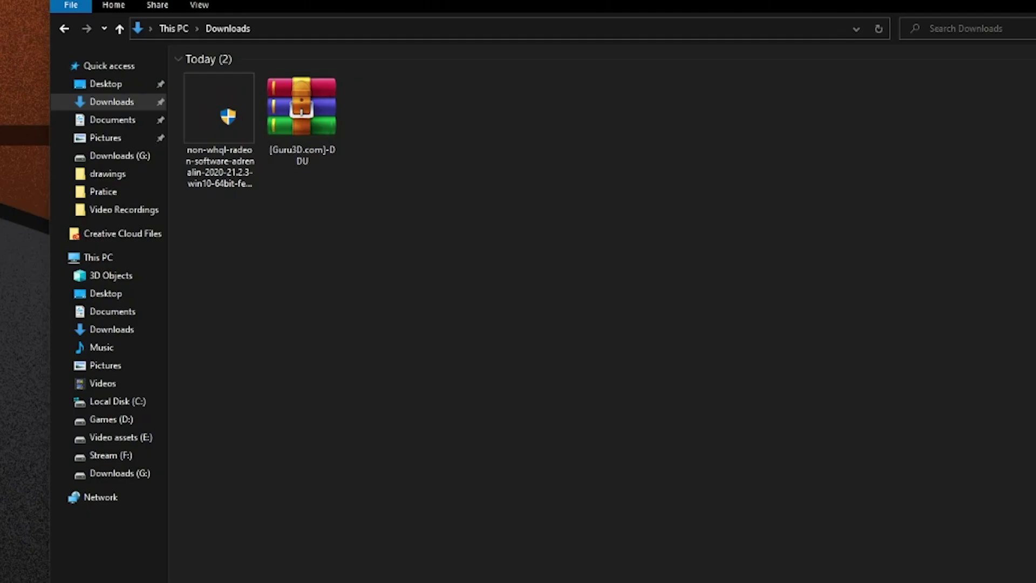
Extract the [Guru3D.com]-DDU archive into its own folder in Downloads
right_click(300, 118)
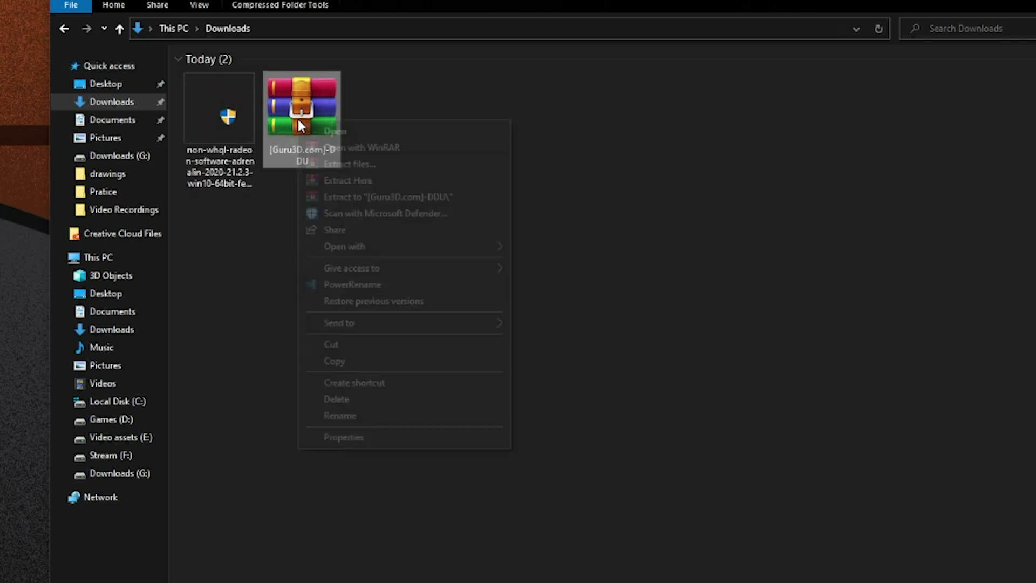
click(367, 155)
click(564, 449)
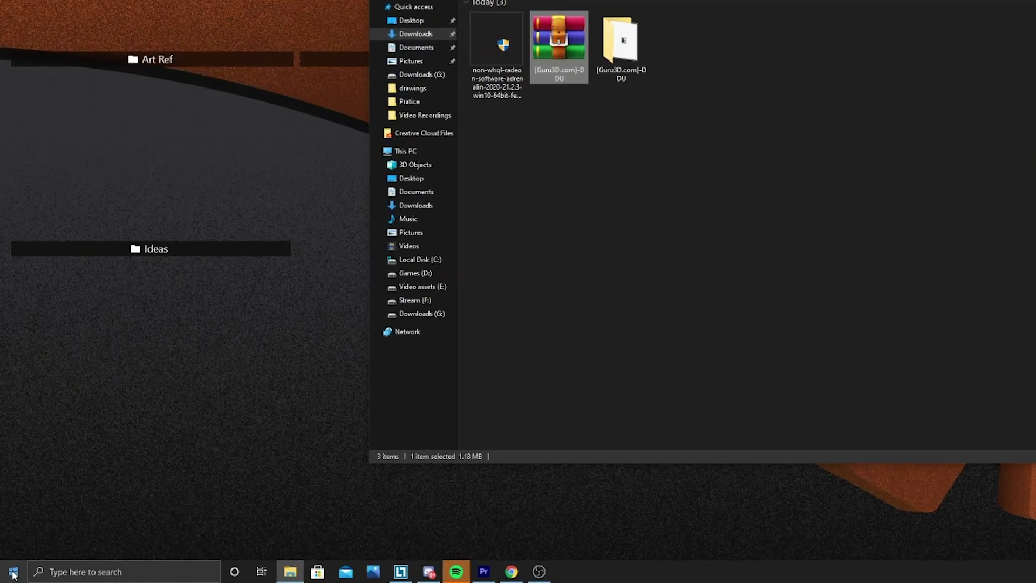
Restart the PC into the Windows recovery environment
key(super)
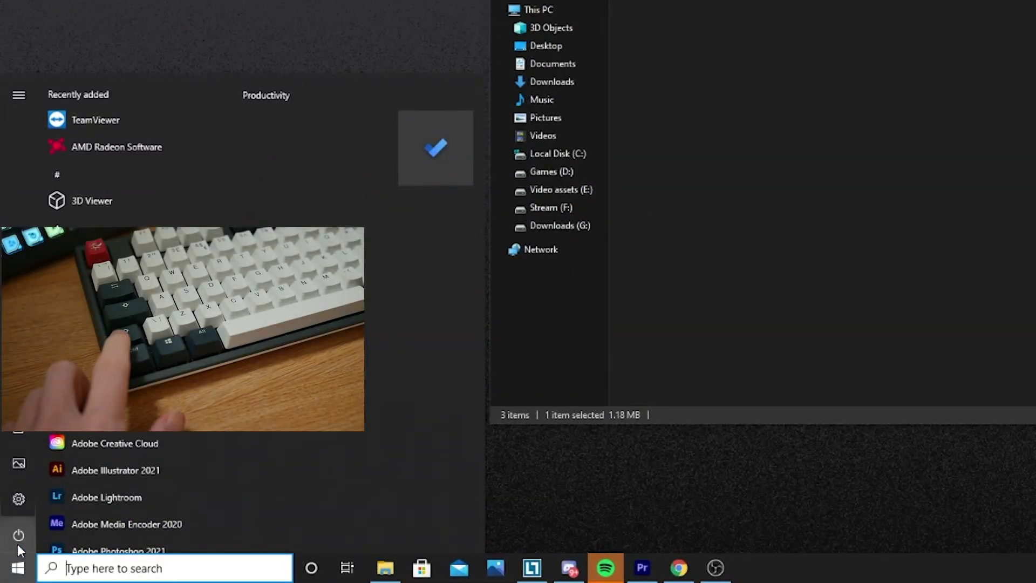
mouse_move(17, 543)
click(49, 539)
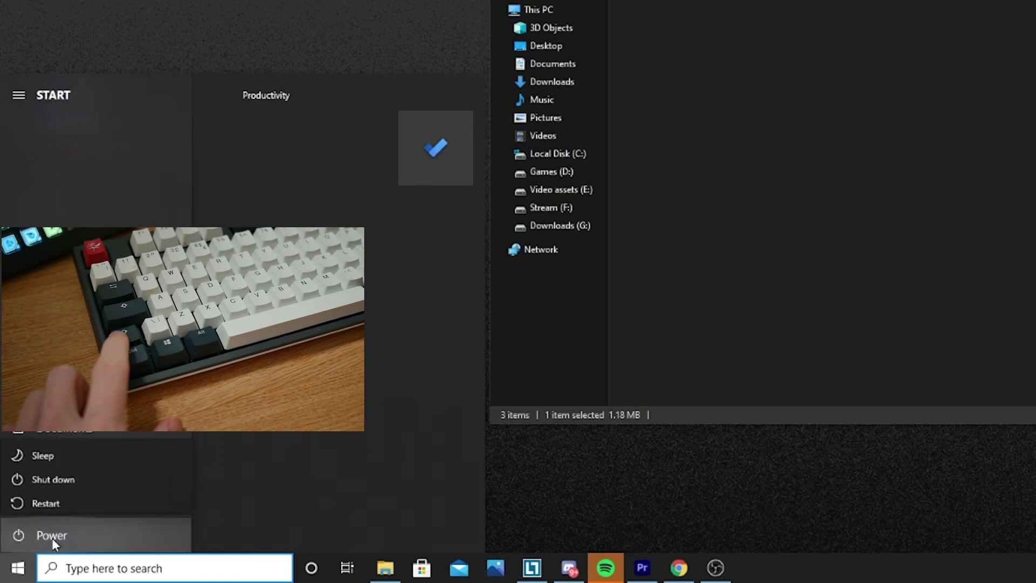
click(75, 502)
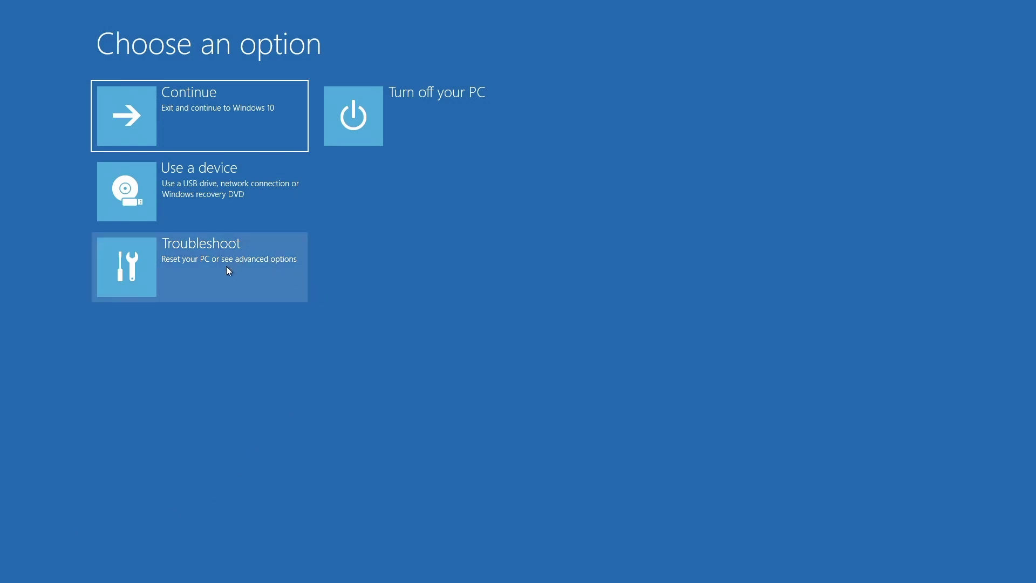
Open Start-up Settings from the advanced troubleshooting options and restart the PC to reach the Safe Mode choices
click(226, 266)
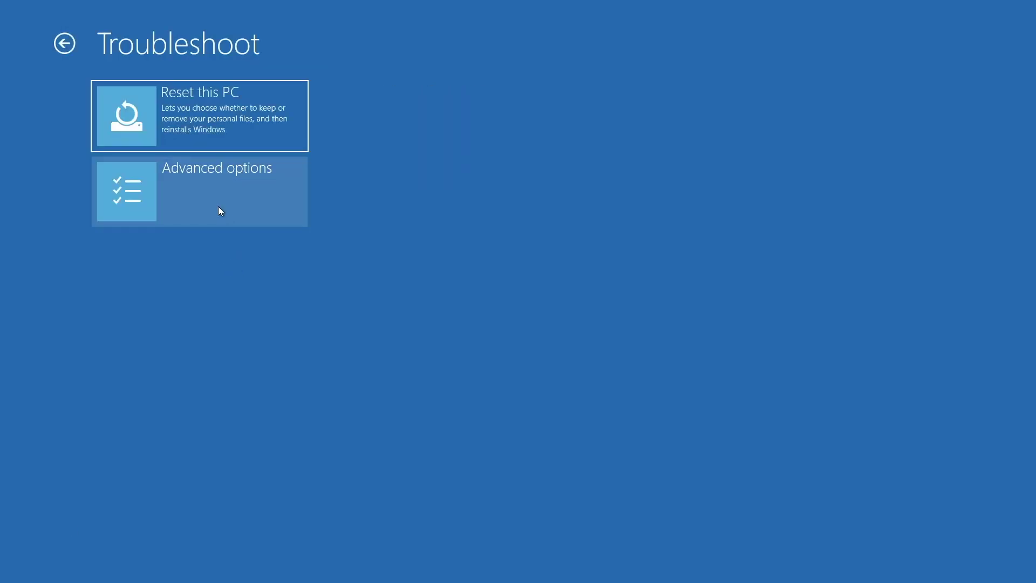
click(217, 207)
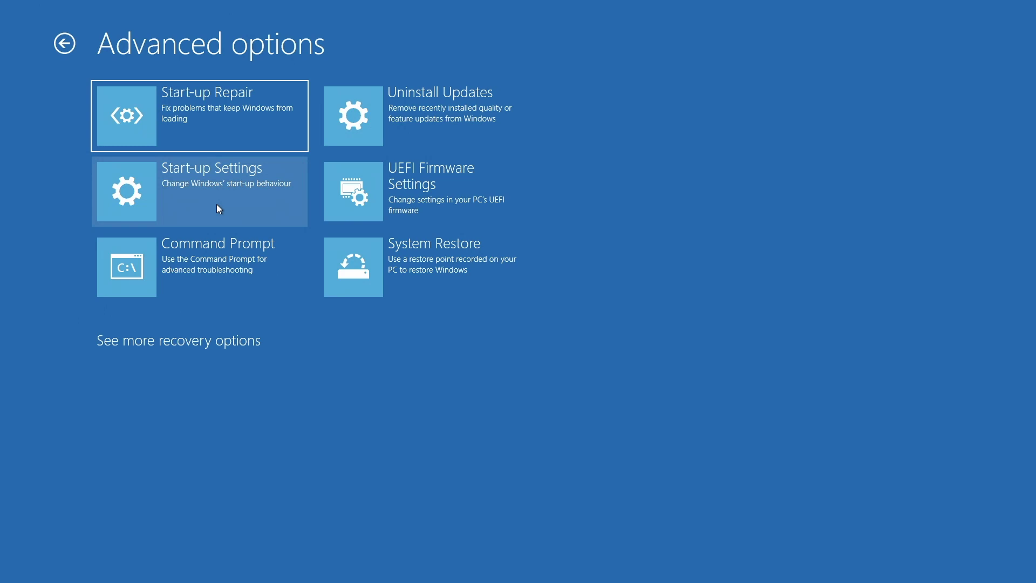
click(217, 205)
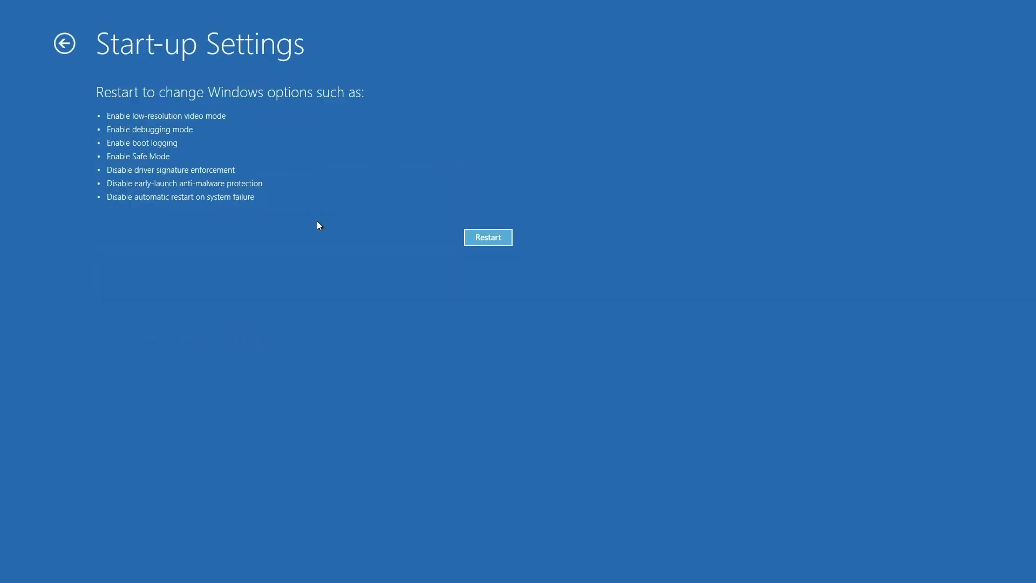
click(492, 237)
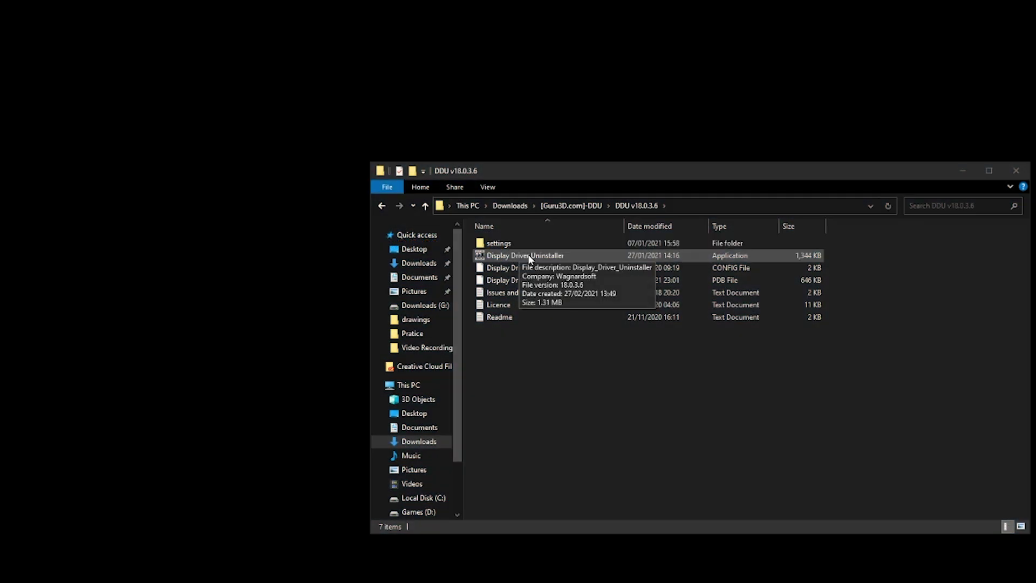
Launch Display Driver Uninstaller from the DDU v18.0.3.6 folder, dismiss the first-launch notice and accept the default options
click(525, 257)
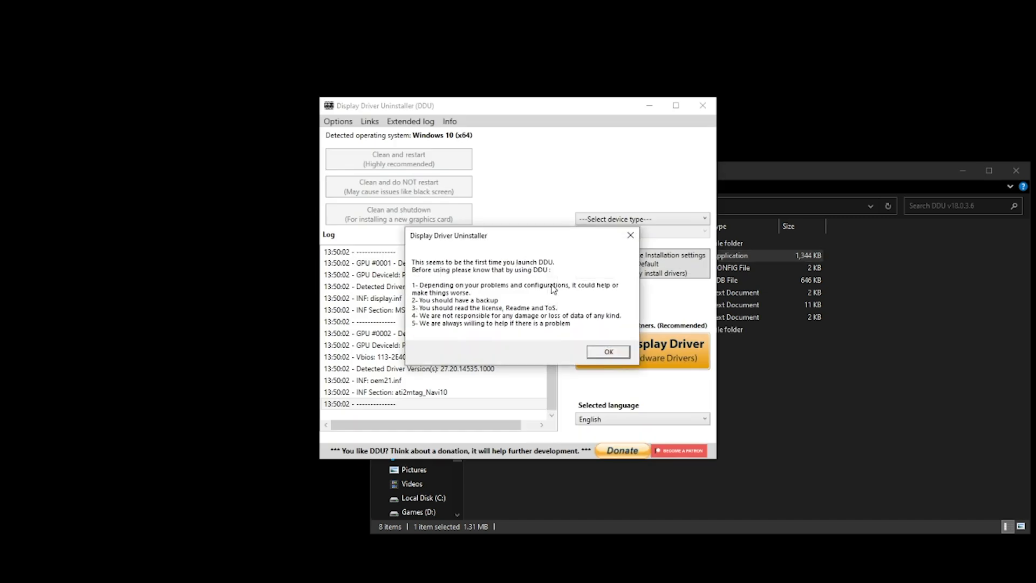
click(597, 352)
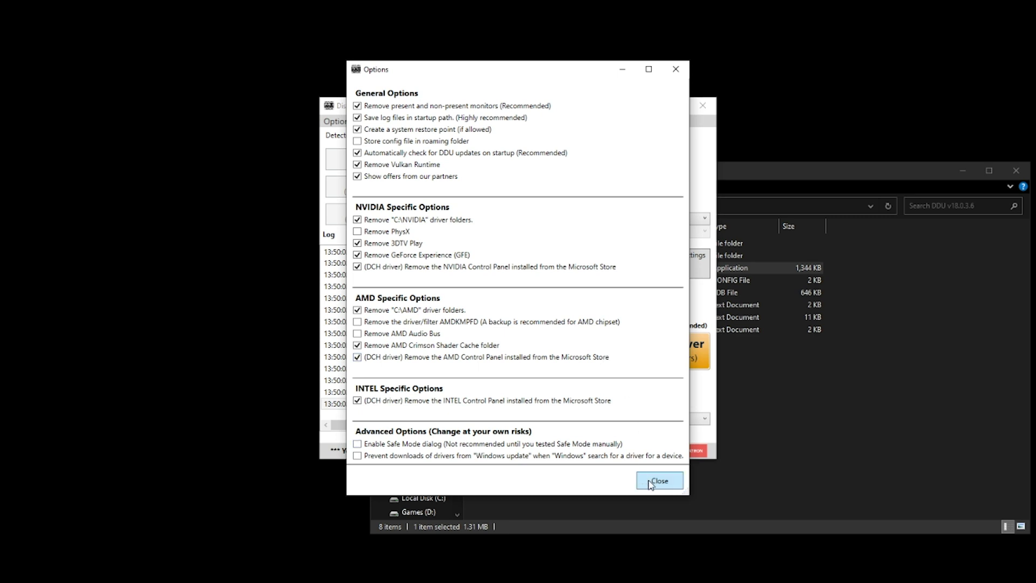
click(651, 483)
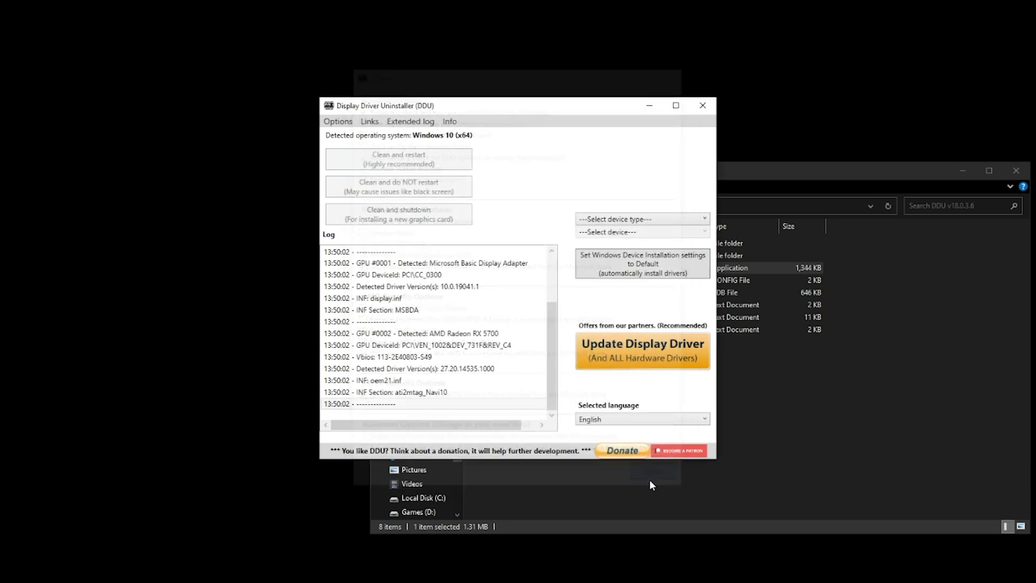
Set the device type to GPU and the device to AMD, and run Clean and shutdown
click(651, 226)
click(641, 255)
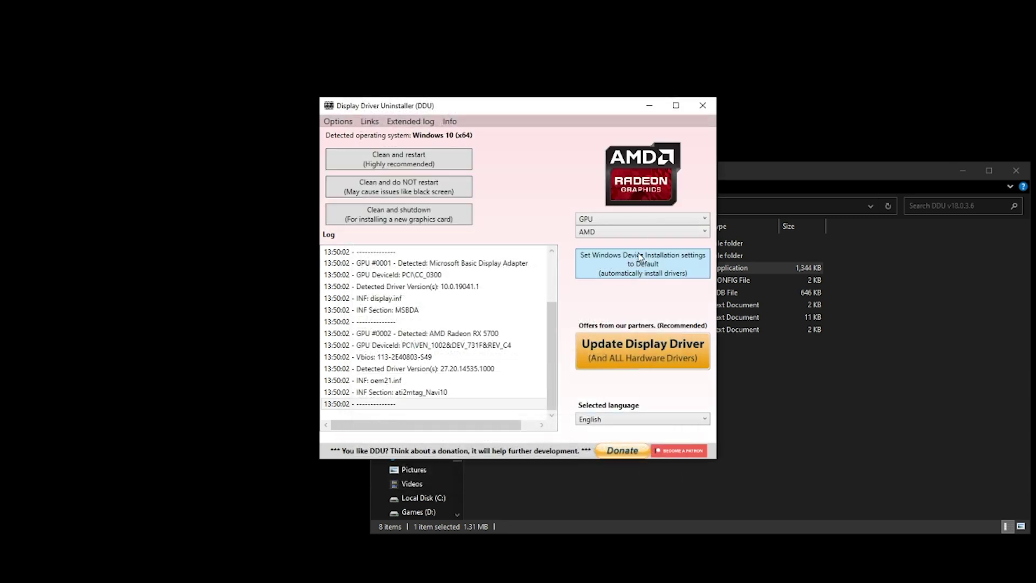
click(381, 225)
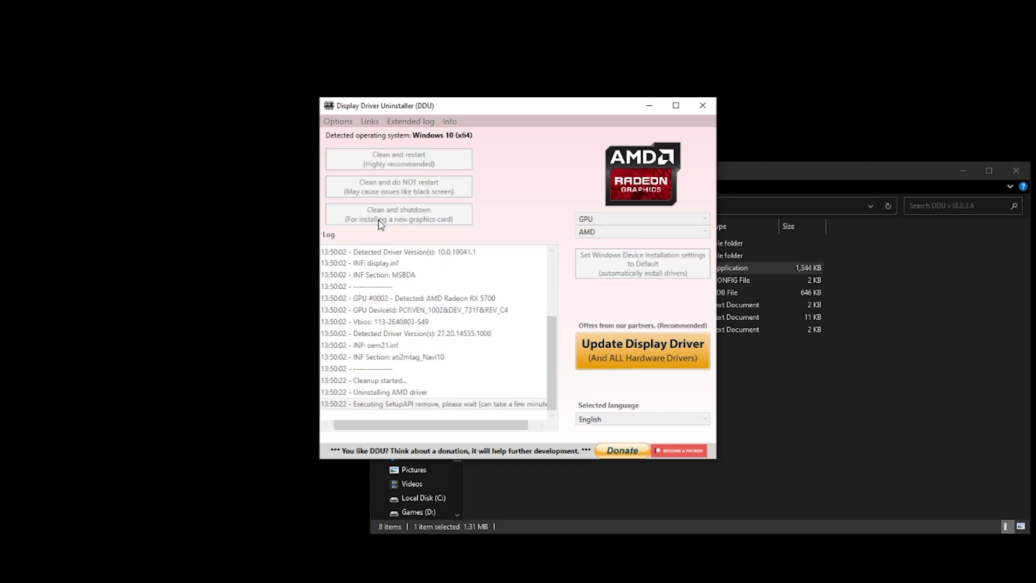